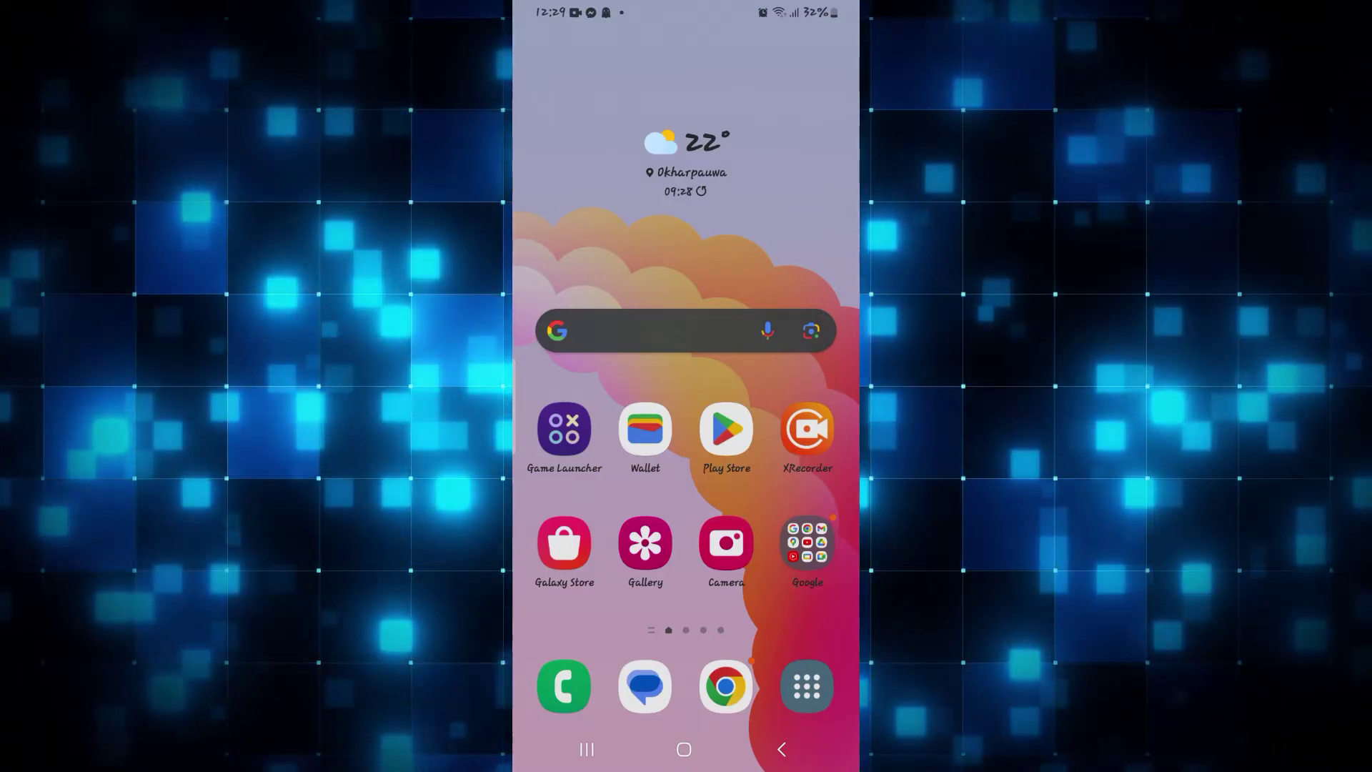
Open Play Store and rerun the recent 'google wallet' search
click(726, 429)
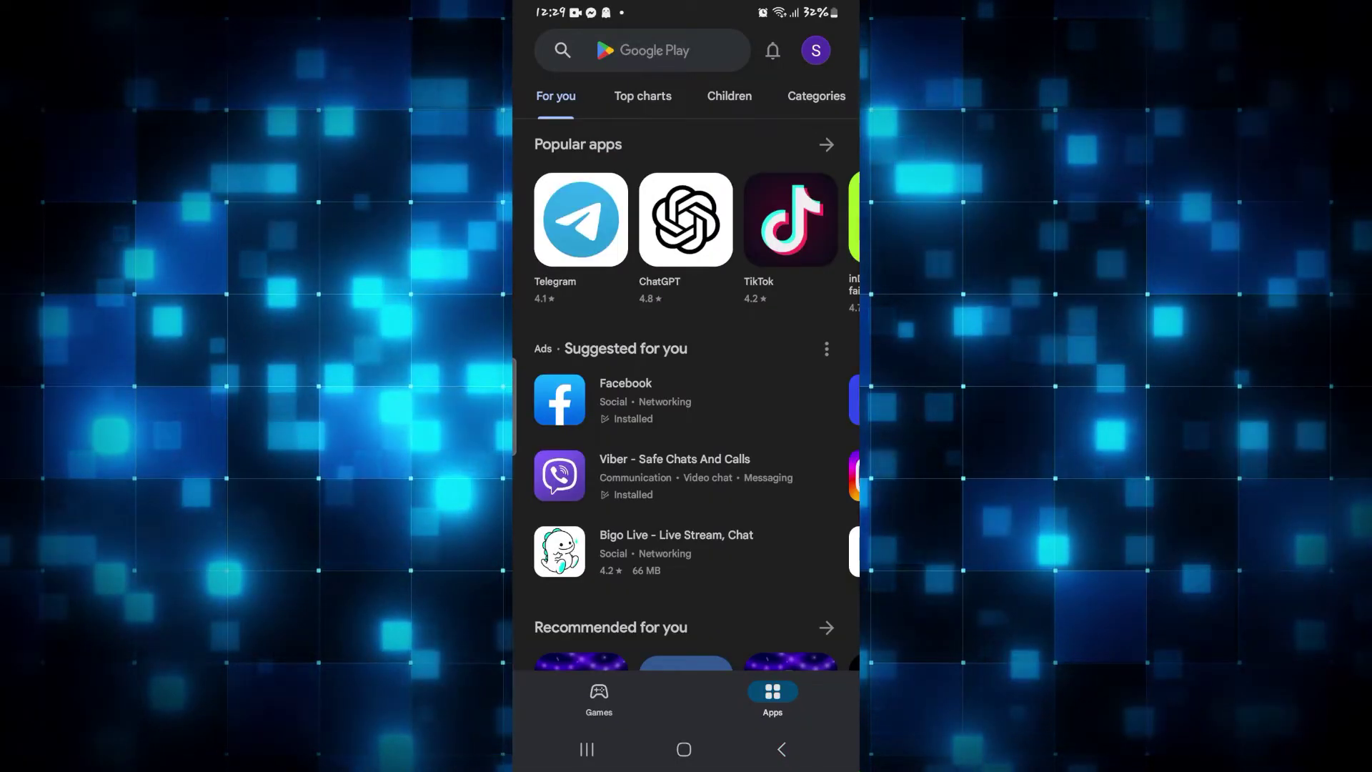
click(654, 51)
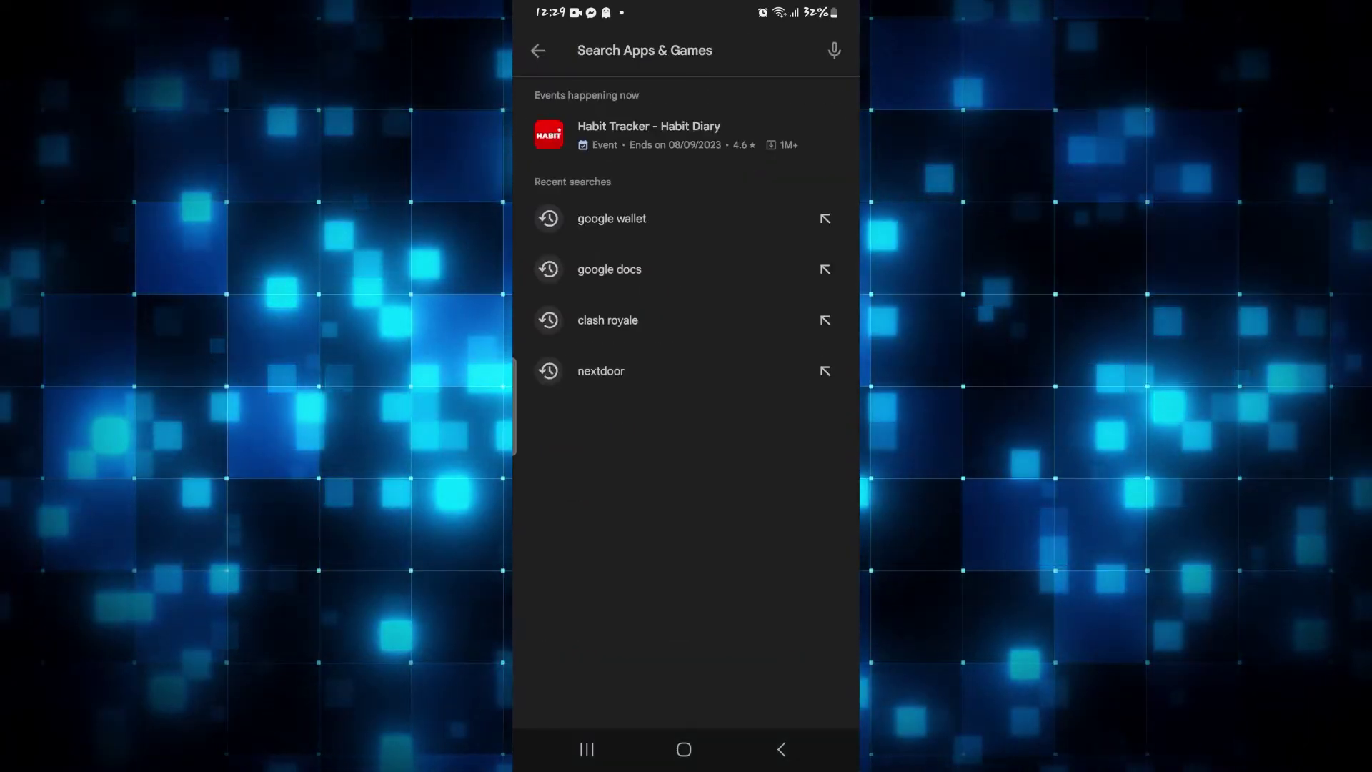
click(613, 218)
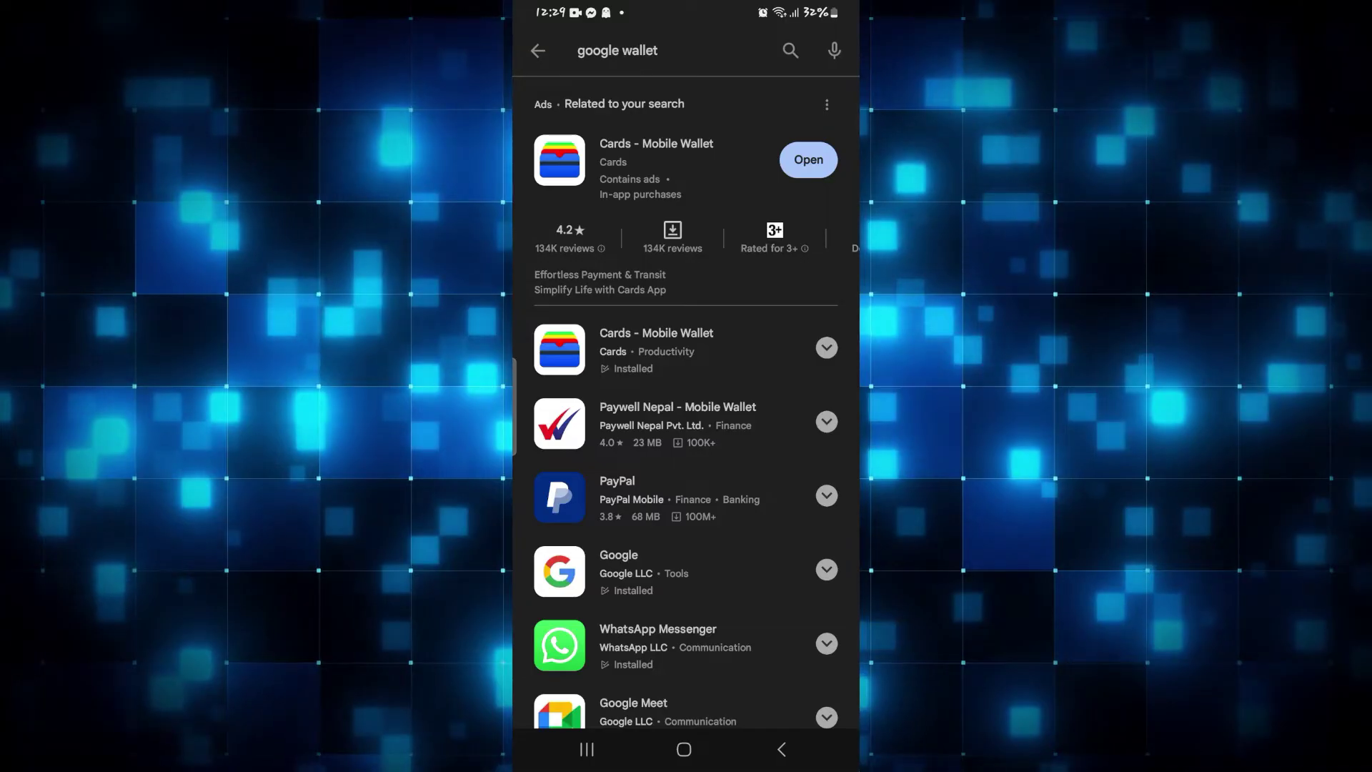
click(656, 162)
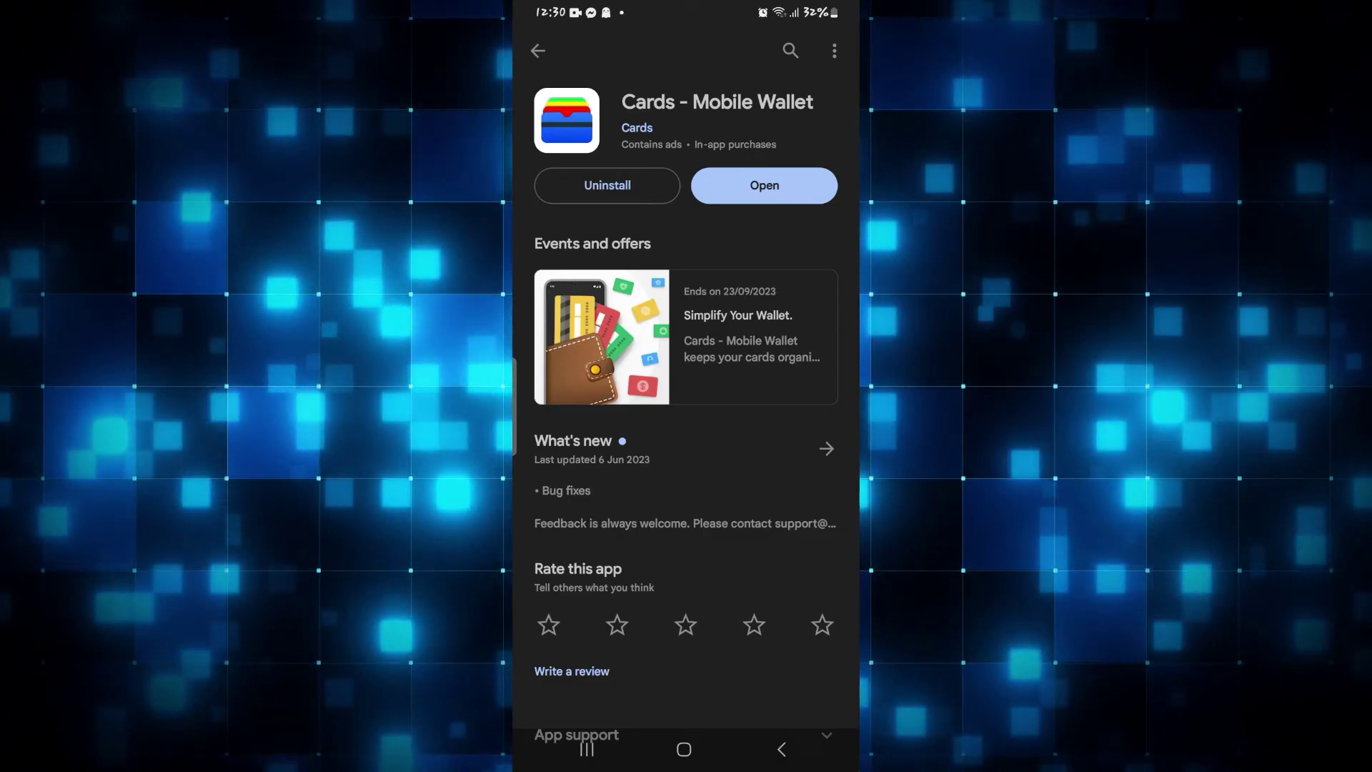
Launch the installed Google Wallet app from its Play Store page
click(764, 184)
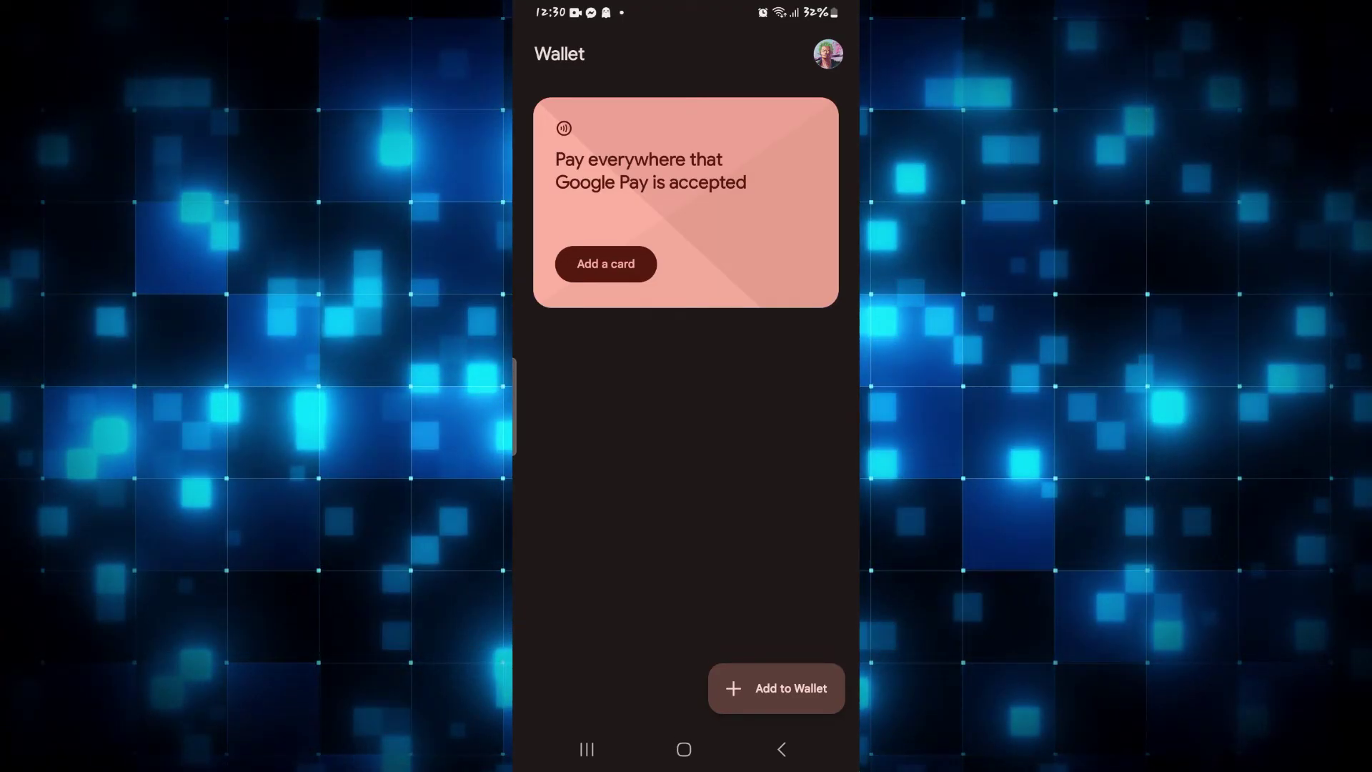
Close Google Wallet without adding a card and go to the home screen
click(684, 748)
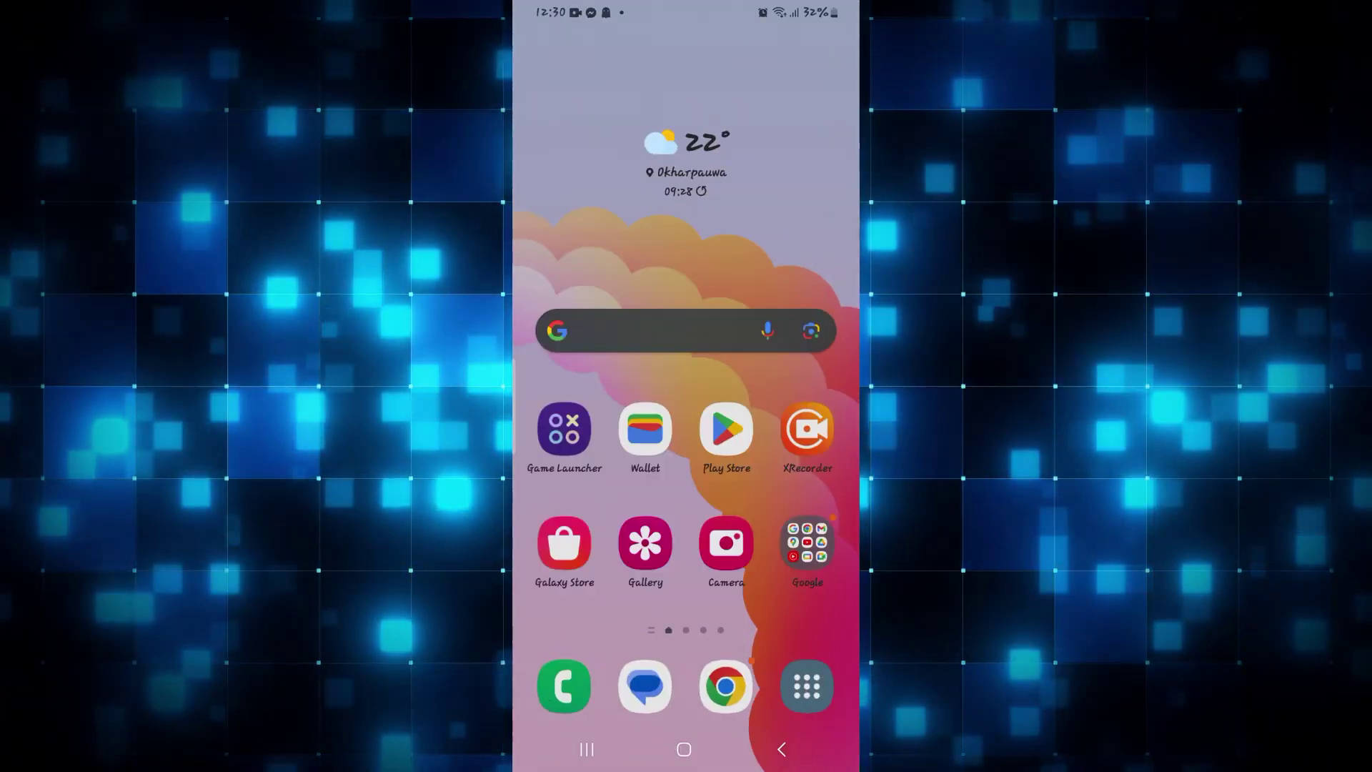